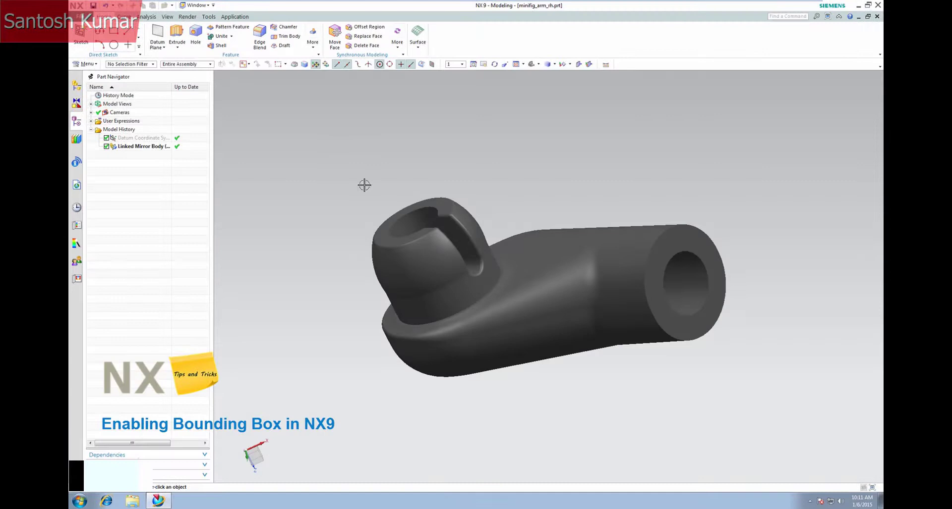
Orbit the arm part to a new orientation and bring up the Command Finder
{"action": "mouse_move", "coordinate": [364, 183]}
{"action": "middle_mouse_down"}
{"action": "mouse_move", "coordinate": [378, 289]}
{"action": "mouse_move", "coordinate": [376, 211]}
{"action": "mouse_move", "coordinate": [458, 196]}
{"action": "mouse_move", "coordinate": [442, 119]}
{"action": "mouse_move", "coordinate": [599, 233]}
{"action": "mouse_move", "coordinate": [644, 225]}
{"action": "middle_mouse_up"}
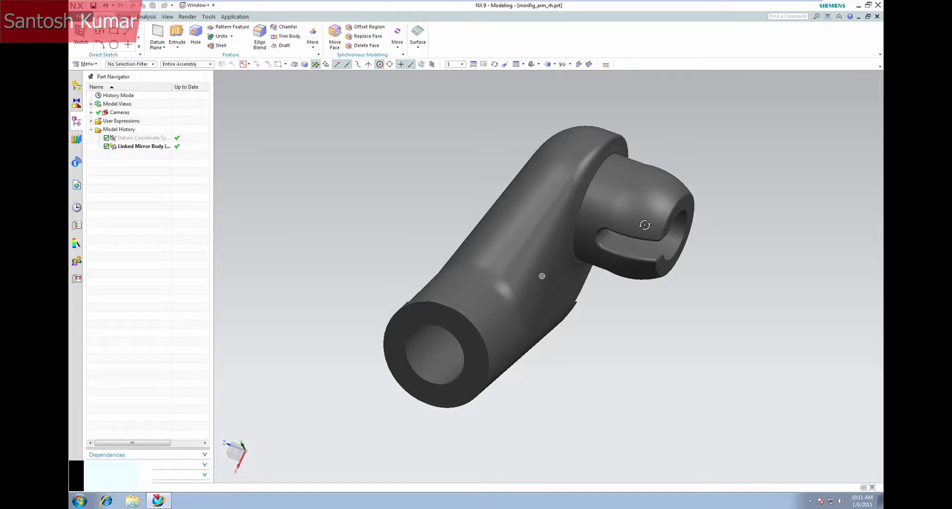
{"action": "middle_click_drag", "start_coordinate": [645, 225], "coordinate": [695, 193]}
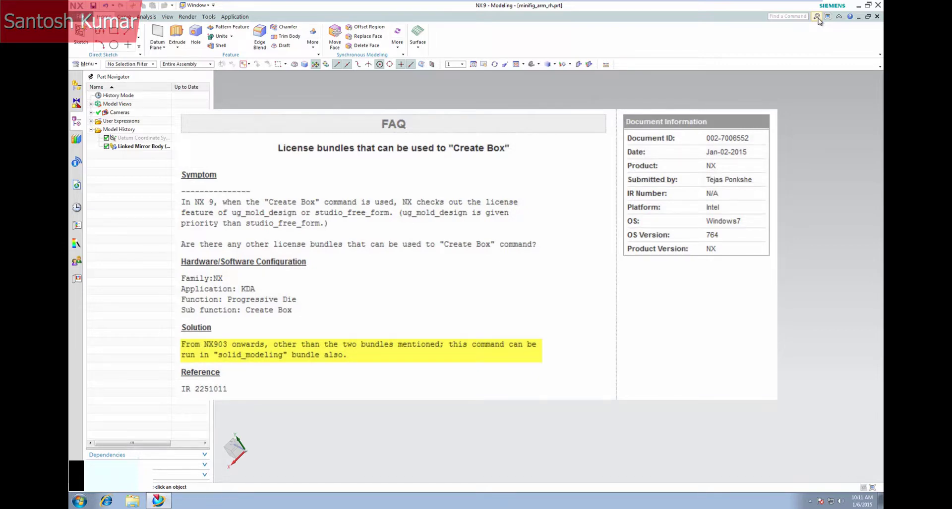
{"action": "left_click", "coordinate": [816, 16]}
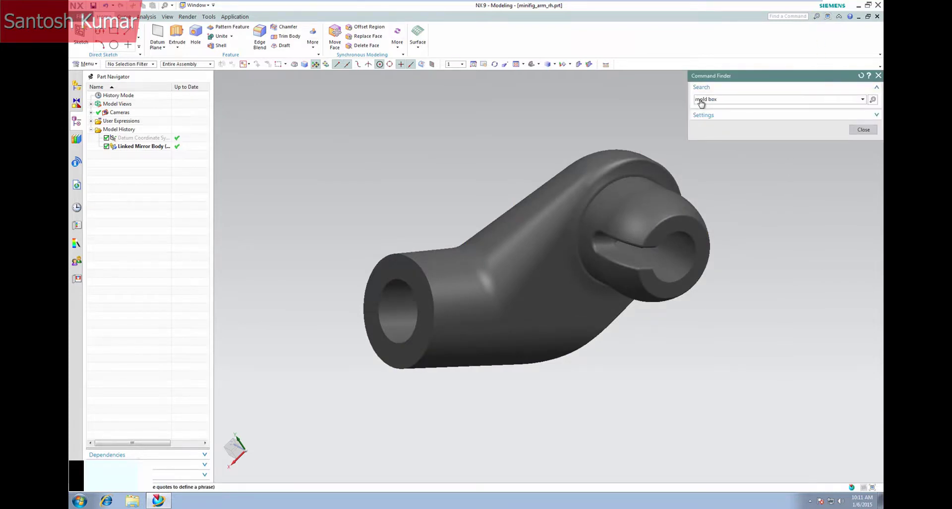
Search 'mold box', add Create Box to the Left Border Bar, and close Command Finder
{"action": "key", "text": "Return"}
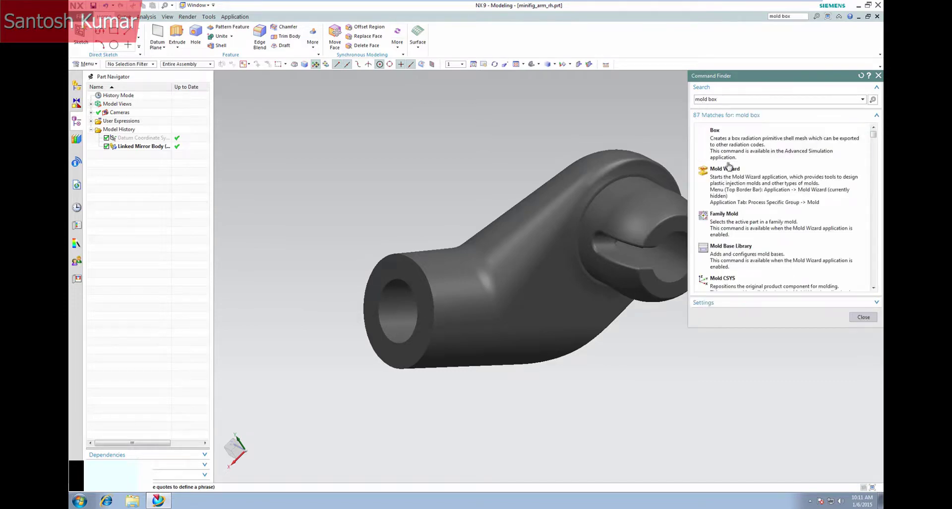
{"action": "left_click_drag", "start_coordinate": [874, 141], "coordinate": [876, 157]}
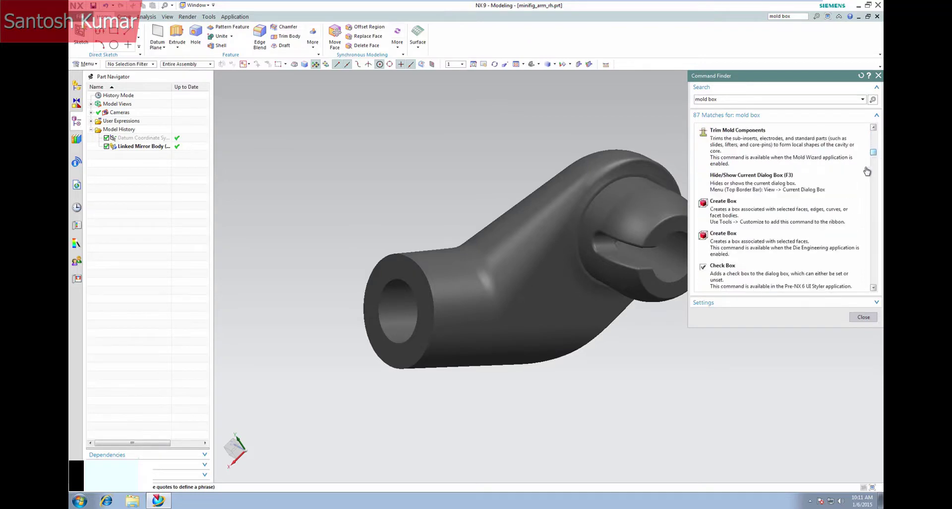
{"action": "right_click", "coordinate": [764, 220]}
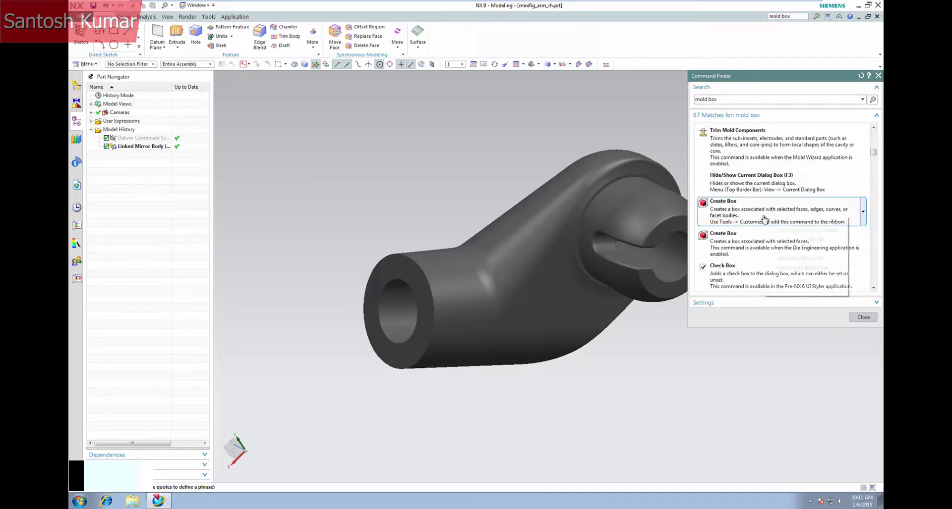
{"action": "left_click", "coordinate": [799, 258]}
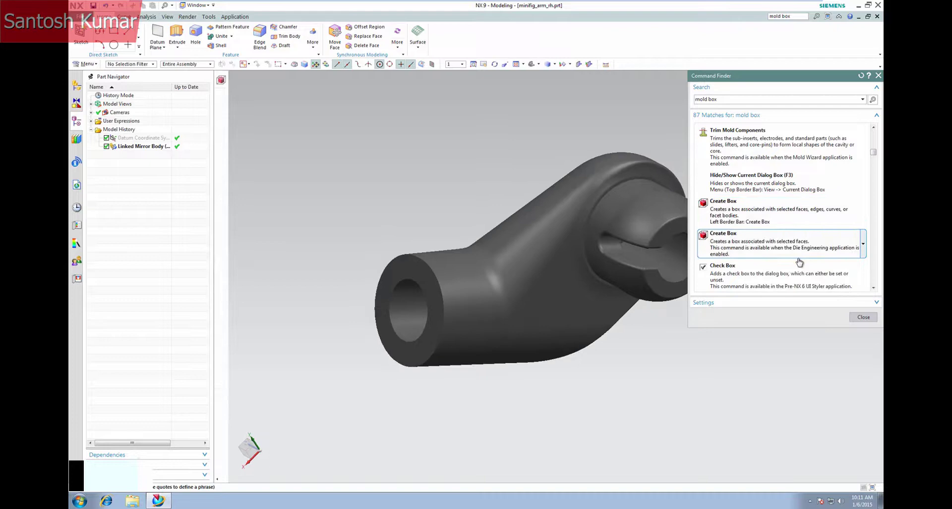
{"action": "left_click", "coordinate": [862, 318]}
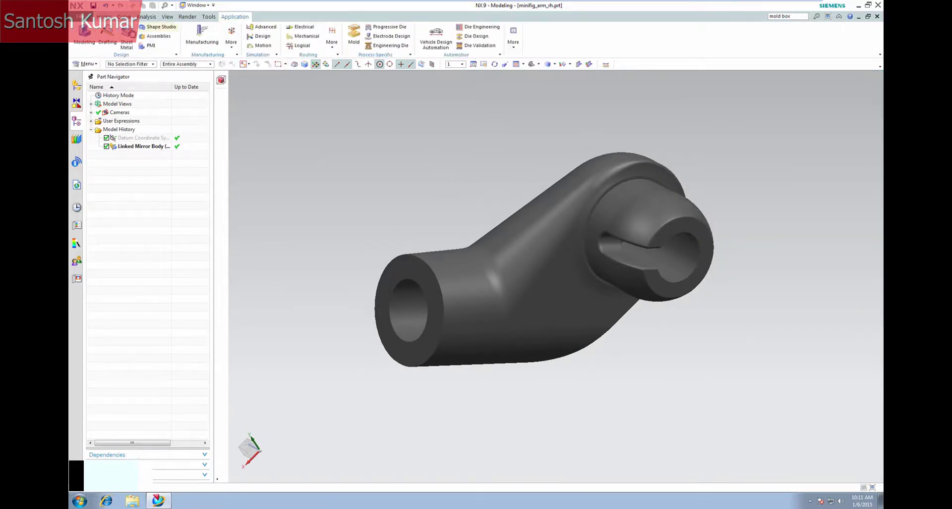
Start Create Box, expand Settings, and bound the tube end face with 0 mm clearance
{"action": "left_click", "coordinate": [221, 80]}
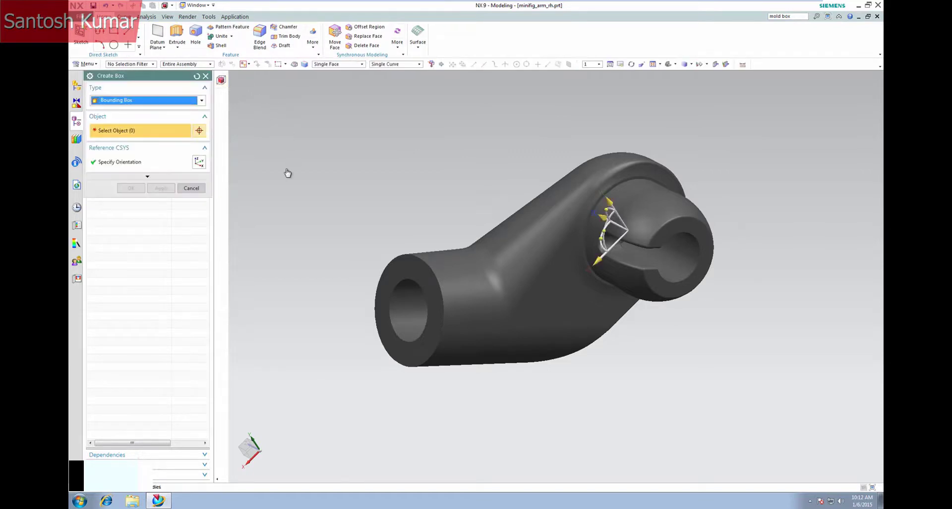
{"action": "left_click", "coordinate": [127, 176]}
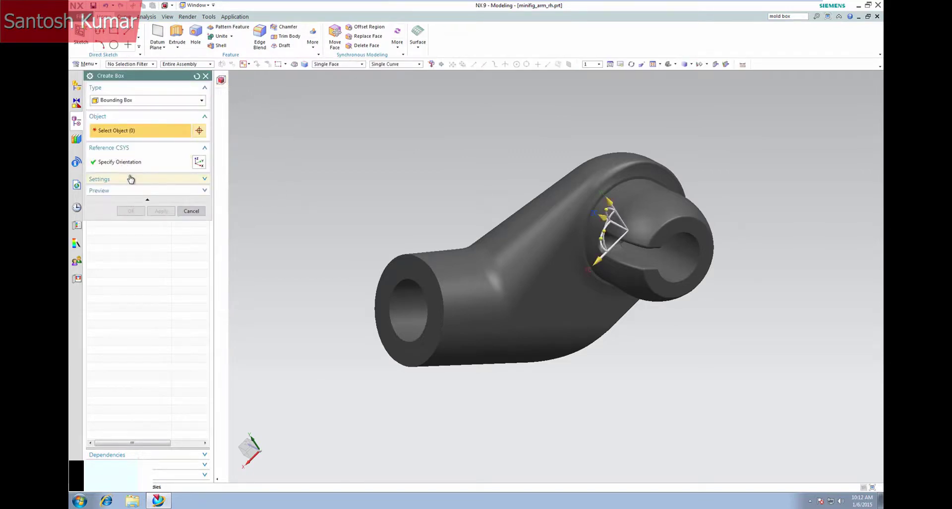
{"action": "left_click", "coordinate": [127, 181]}
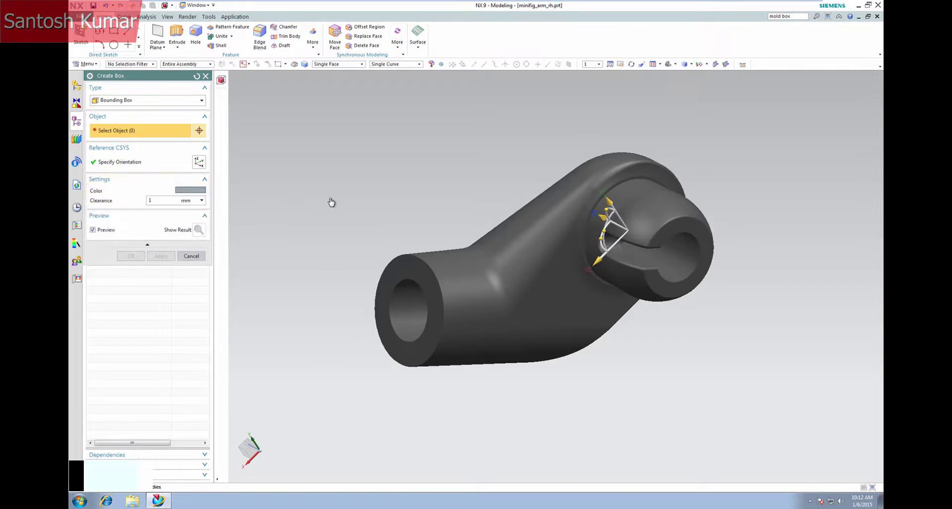
{"action": "mouse_move", "coordinate": [321, 223]}
{"action": "middle_mouse_down"}
{"action": "mouse_move", "coordinate": [321, 211]}
{"action": "mouse_move", "coordinate": [327, 230]}
{"action": "mouse_move", "coordinate": [317, 218]}
{"action": "middle_mouse_up"}
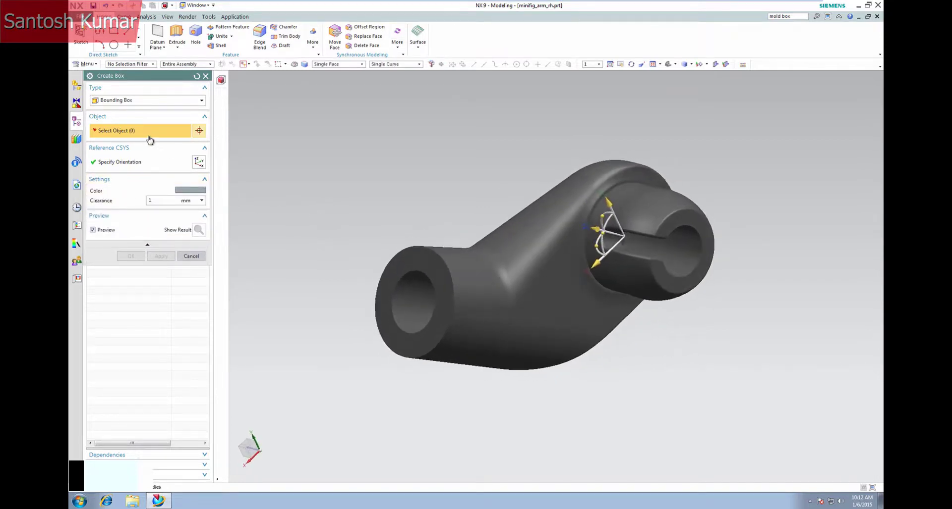
{"action": "left_click", "coordinate": [416, 262]}
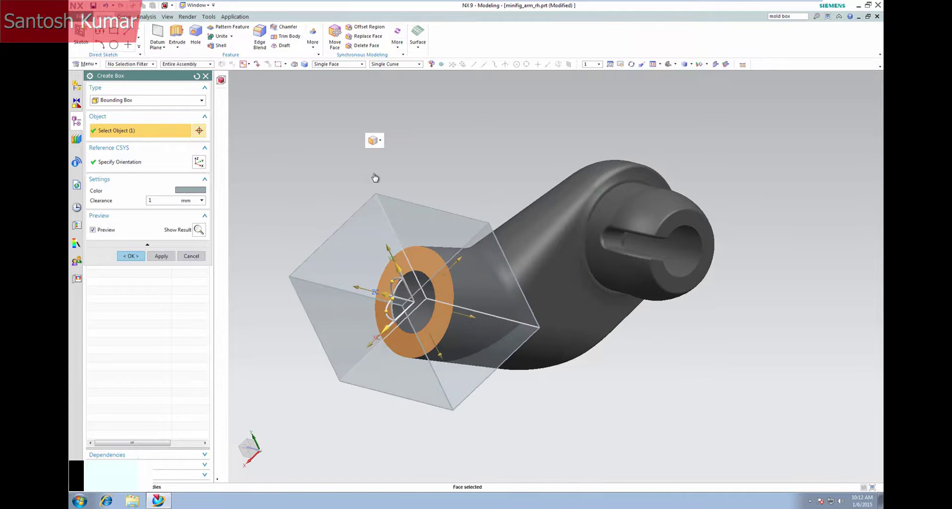
{"action": "mouse_move", "coordinate": [349, 159]}
{"action": "middle_mouse_down"}
{"action": "mouse_move", "coordinate": [323, 174]}
{"action": "mouse_move", "coordinate": [348, 178]}
{"action": "mouse_move", "coordinate": [333, 170]}
{"action": "mouse_move", "coordinate": [338, 179]}
{"action": "mouse_move", "coordinate": [351, 163]}
{"action": "mouse_move", "coordinate": [302, 150]}
{"action": "middle_mouse_up"}
{"action": "key", "text": "Return"}
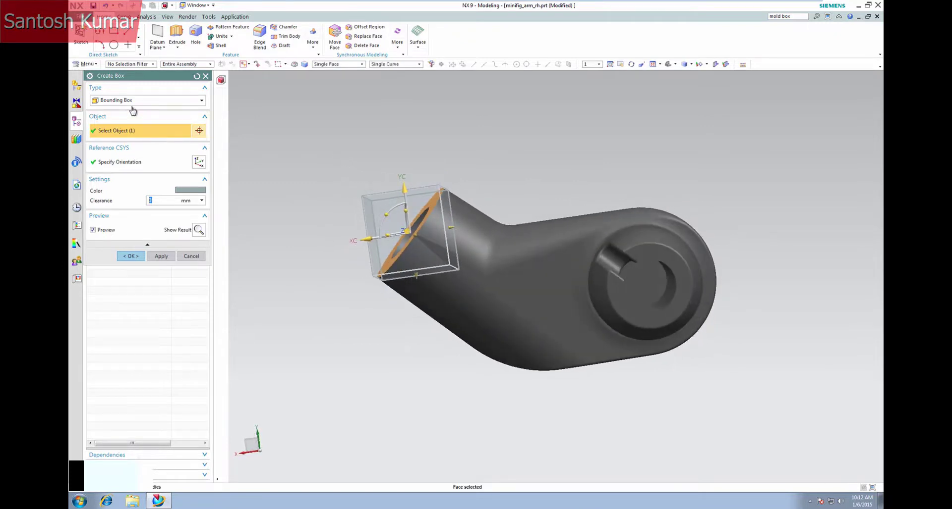
Extend the box selection to the whole arm (196 objects), keeping clearance at 0
{"action": "left_click", "coordinate": [467, 217]}
{"action": "left_click", "coordinate": [556, 259]}
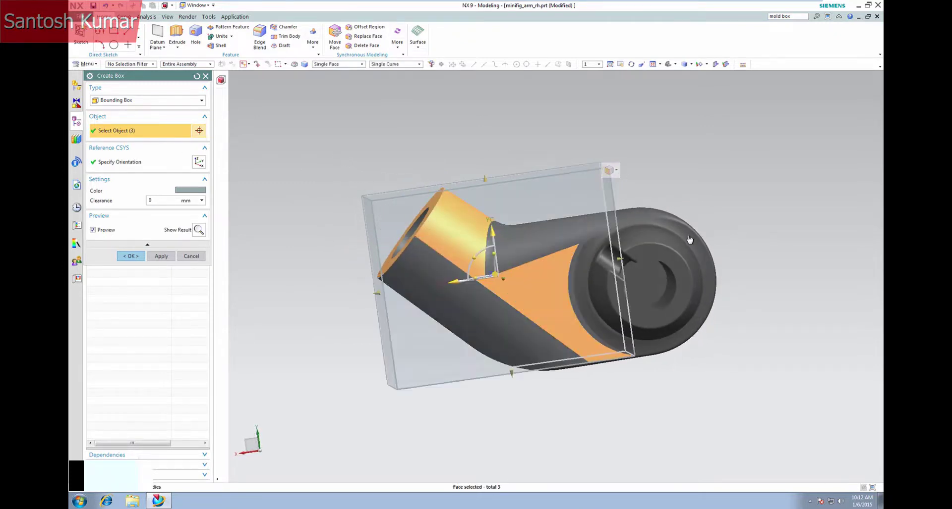
{"action": "left_click", "coordinate": [637, 253]}
{"action": "left_click_drag", "start_coordinate": [326, 149], "coordinate": [818, 430]}
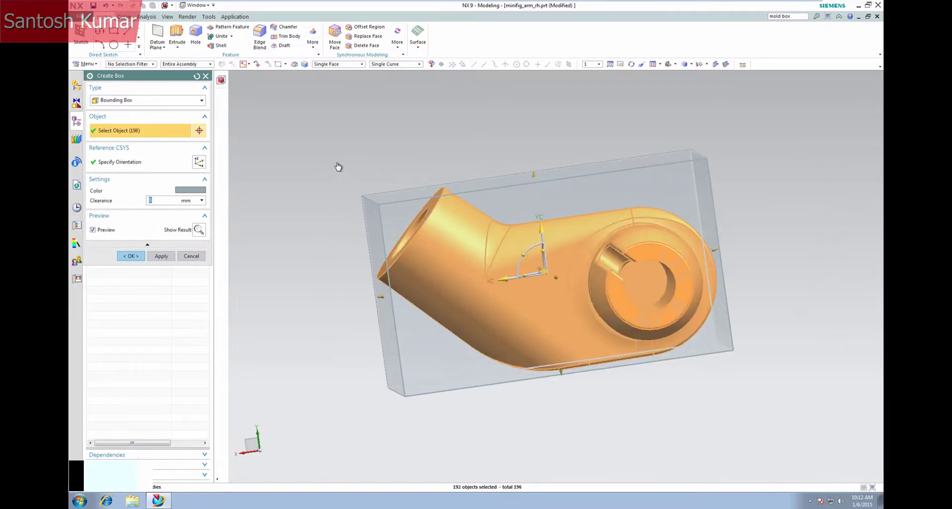
{"action": "left_click_drag", "start_coordinate": [534, 176], "coordinate": [521, 149]}
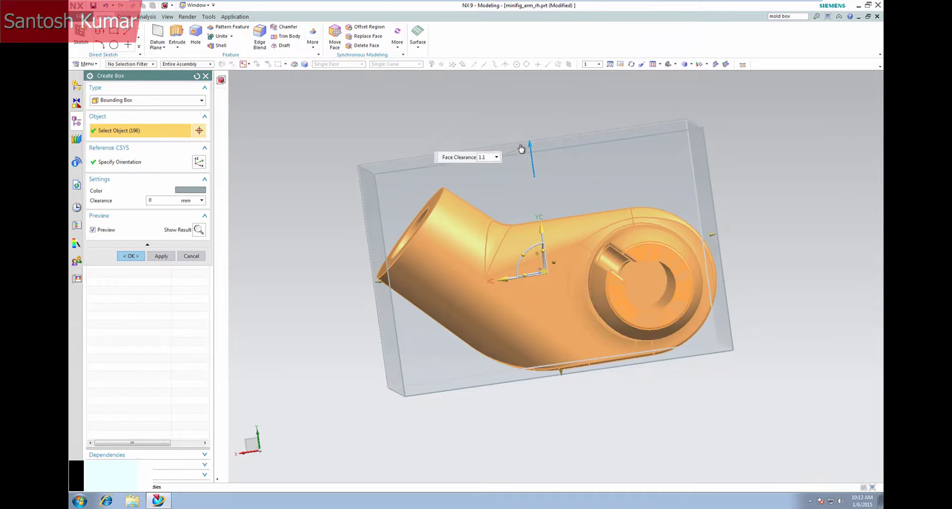
{"action": "left_click", "coordinate": [150, 200]}
{"action": "key", "text": "Return"}
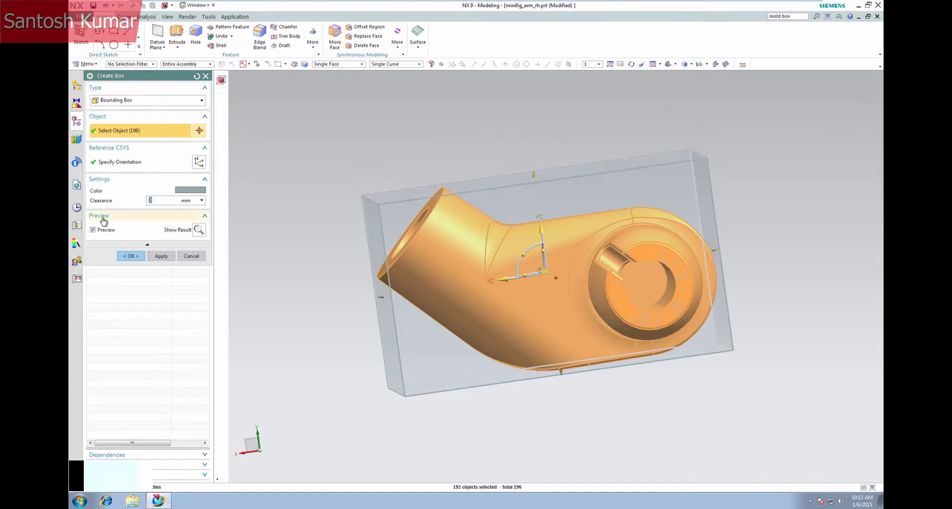
Tilt the box's reference orientation with a CSYS rotation handle
{"action": "middle_click_drag", "start_coordinate": [299, 180], "coordinate": [363, 187]}
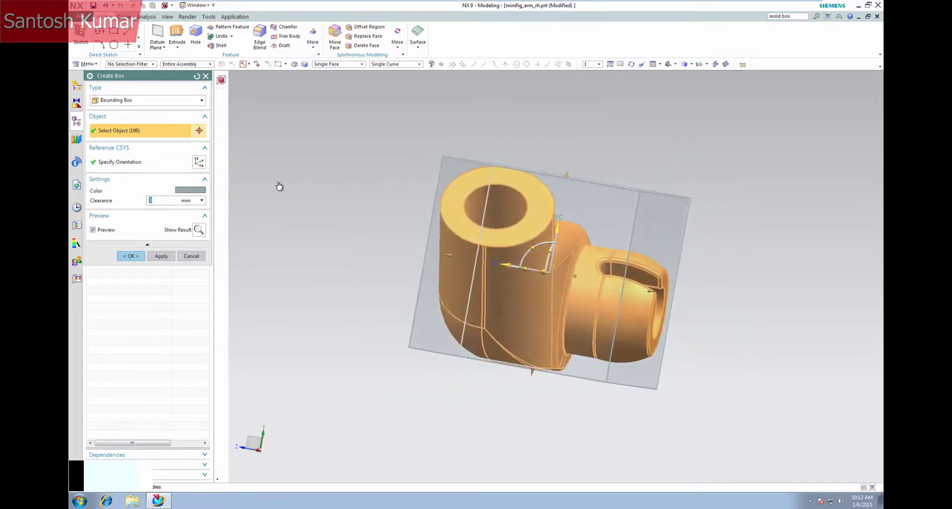
{"action": "key", "text": "F8"}
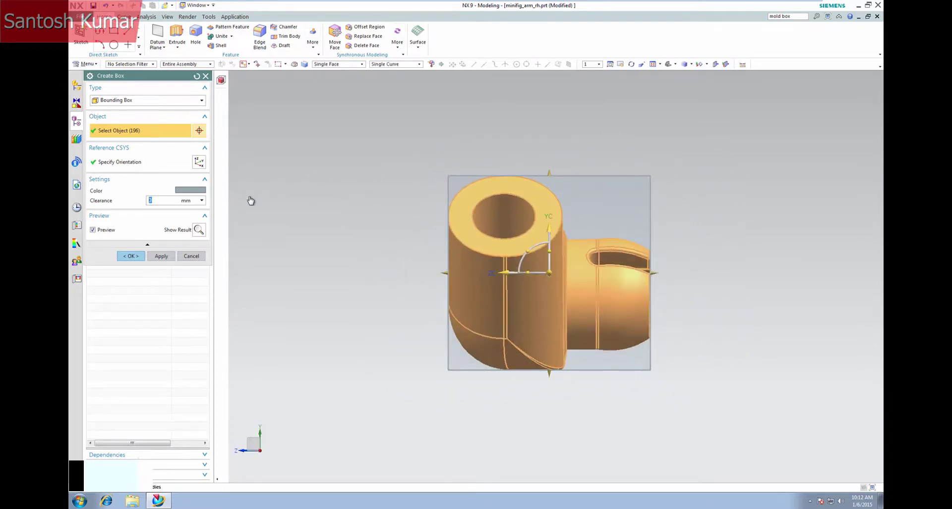
{"action": "mouse_move", "coordinate": [331, 217]}
{"action": "middle_mouse_down"}
{"action": "mouse_move", "coordinate": [377, 210]}
{"action": "mouse_move", "coordinate": [264, 194]}
{"action": "mouse_move", "coordinate": [298, 185]}
{"action": "mouse_move", "coordinate": [329, 210]}
{"action": "middle_mouse_up"}
{"action": "key", "text": "F8"}
{"action": "key", "text": "F8"}
{"action": "key", "text": "F8"}
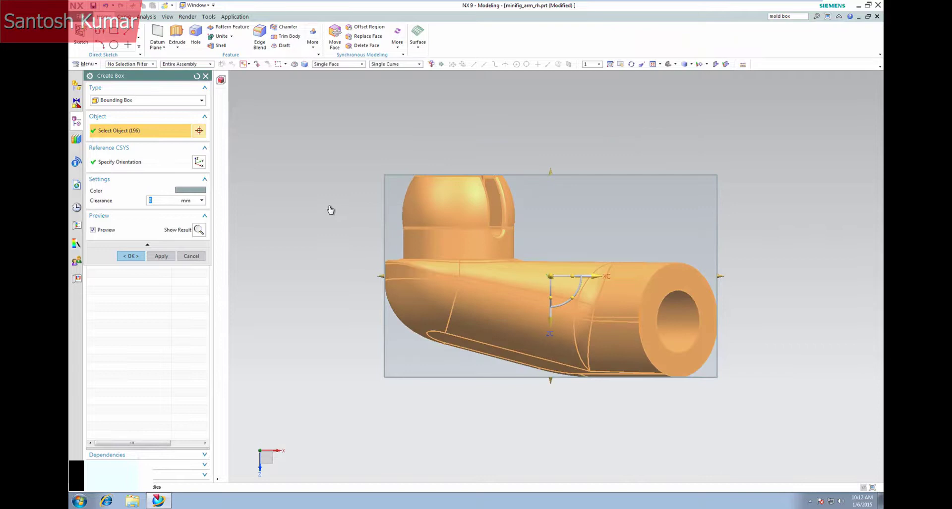
{"action": "middle_click_drag", "start_coordinate": [327, 246], "coordinate": [338, 177]}
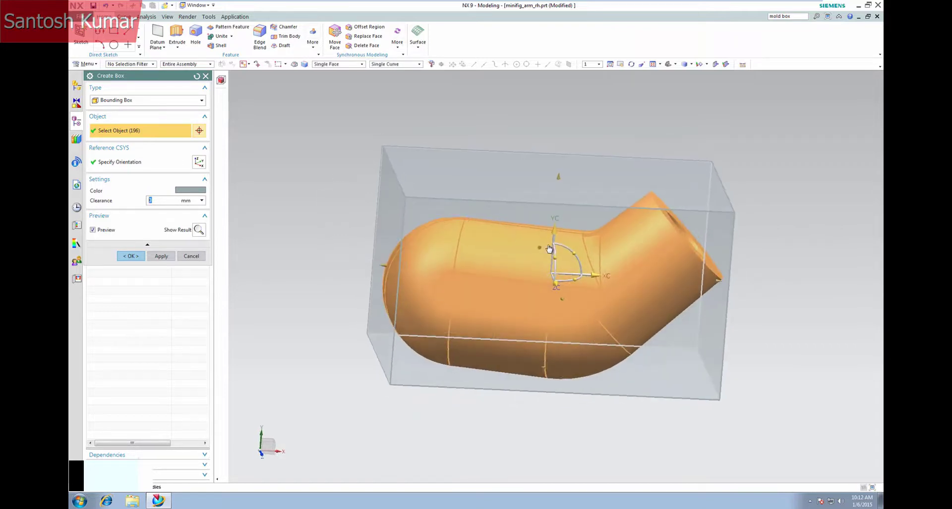
{"action": "left_click_drag", "start_coordinate": [575, 257], "coordinate": [559, 247]}
Rotate the box's reference orientation about 65 degrees to follow the arm
{"action": "left_click", "coordinate": [549, 276]}
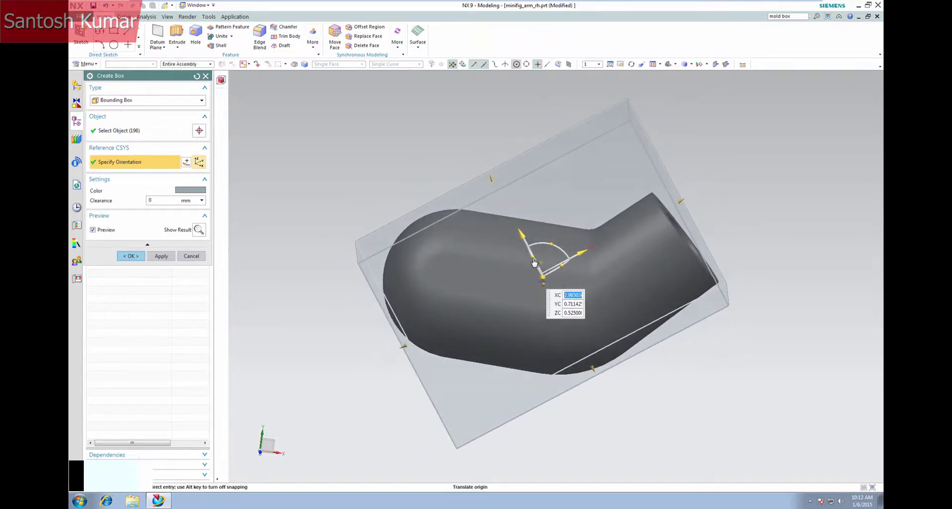
{"action": "mouse_move", "coordinate": [533, 263]}
{"action": "left_mouse_down"}
{"action": "mouse_move", "coordinate": [540, 277]}
{"action": "mouse_move", "coordinate": [545, 258]}
{"action": "left_mouse_up"}
{"action": "middle_click_drag", "start_coordinate": [336, 303], "coordinate": [399, 272]}
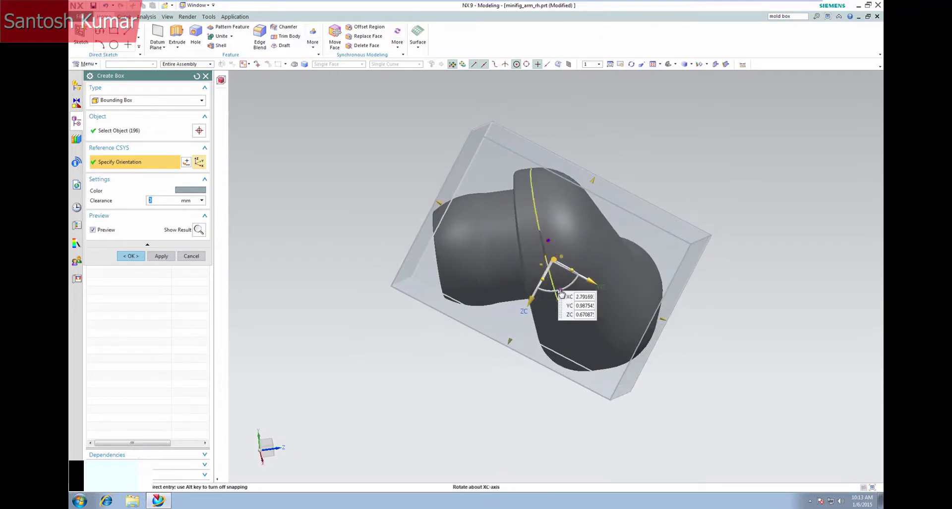
{"action": "left_click_drag", "start_coordinate": [560, 293], "coordinate": [518, 297]}
Tilt the box orientation about the XC axis and fine-tune it around the elbow
{"action": "left_click", "coordinate": [549, 263]}
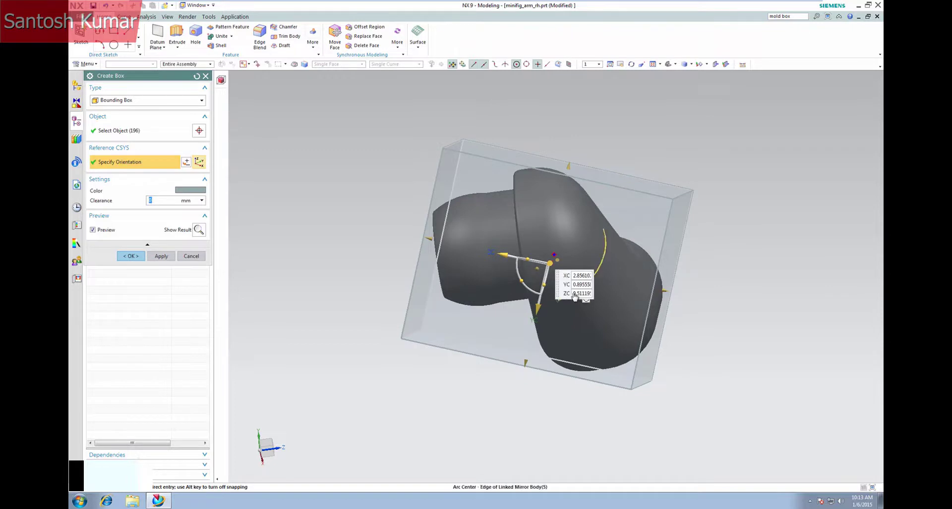
{"action": "left_click", "coordinate": [522, 286]}
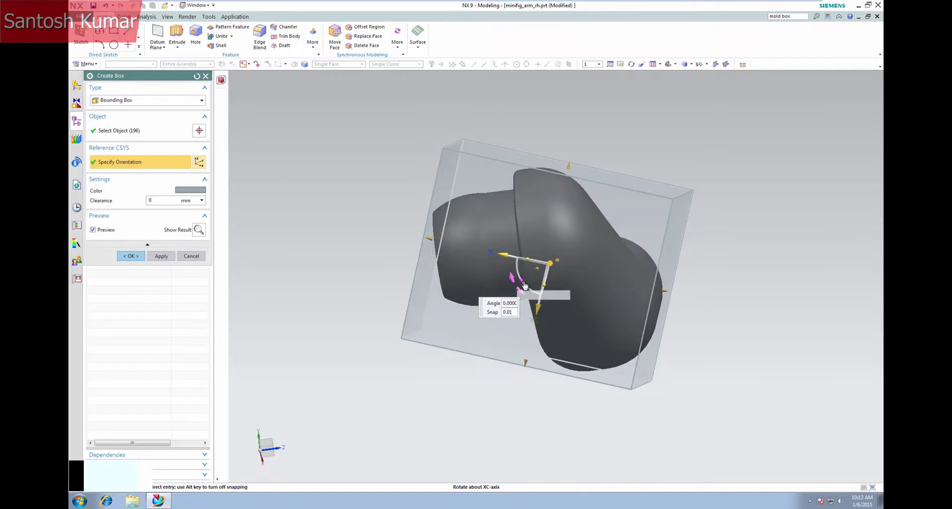
{"action": "left_click_drag", "start_coordinate": [524, 286], "coordinate": [499, 255]}
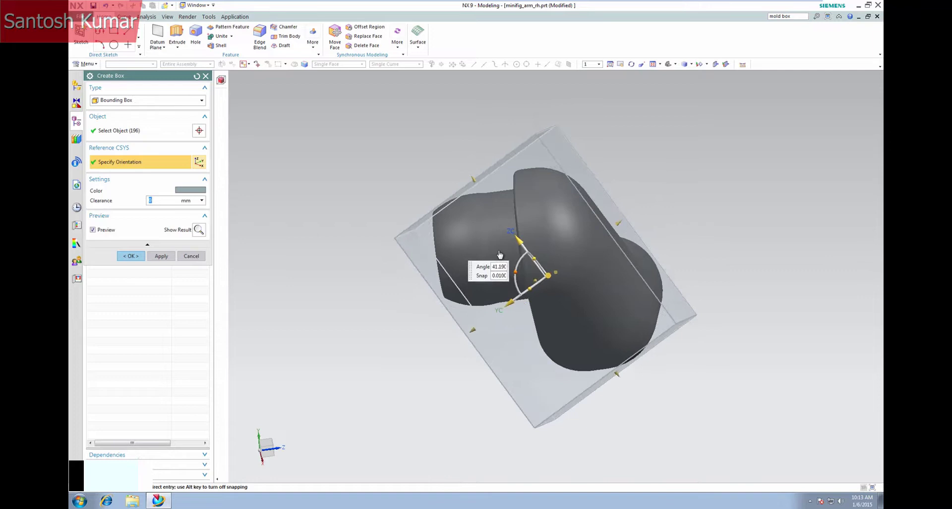
{"action": "left_click", "coordinate": [682, 250]}
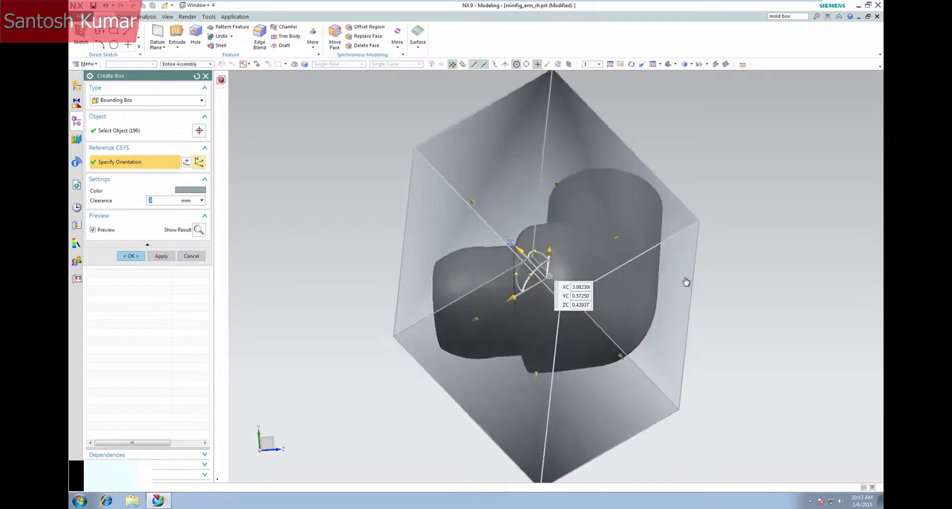
{"action": "middle_click_drag", "start_coordinate": [686, 282], "coordinate": [692, 312]}
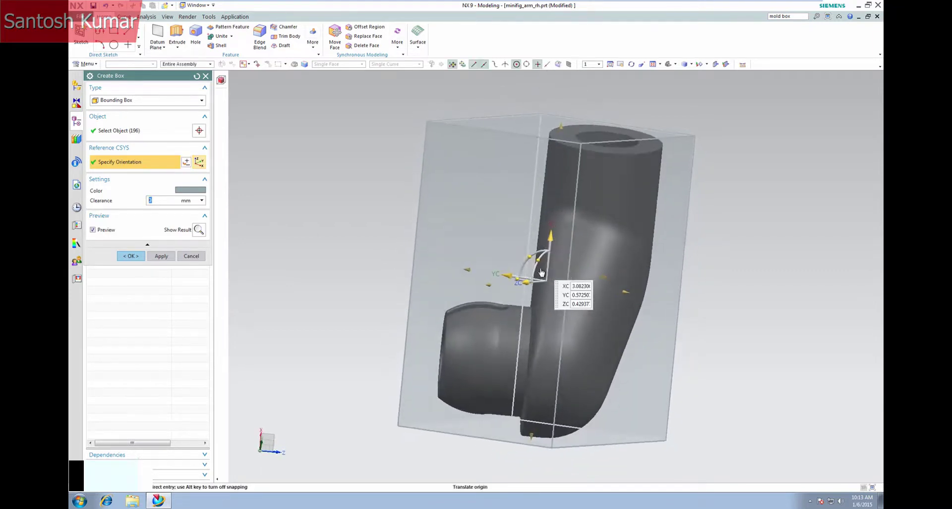
{"action": "left_click_drag", "start_coordinate": [538, 260], "coordinate": [270, 340]}
{"action": "middle_click_drag", "start_coordinate": [351, 342], "coordinate": [317, 304]}
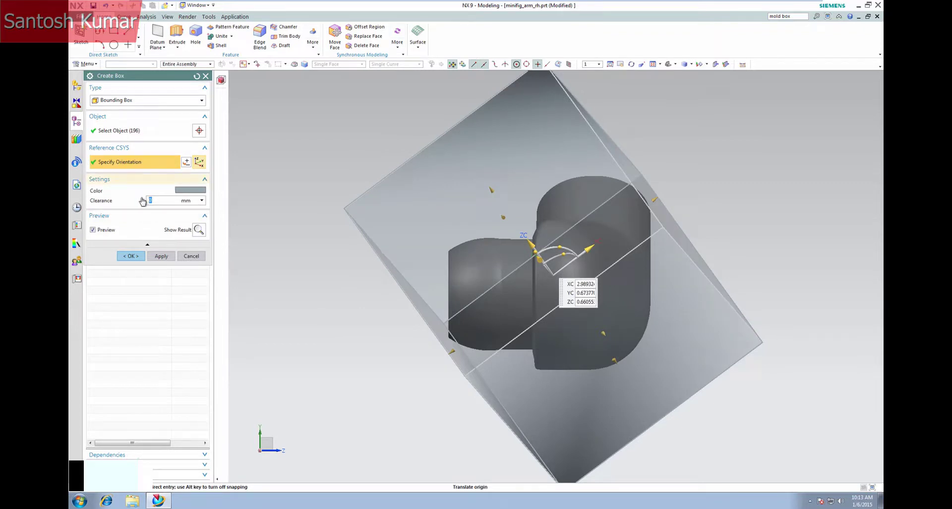
Create the KF_BOUNDBOX solid and set its translucency to 87, choosing OK Always
{"action": "left_click", "coordinate": [130, 256]}
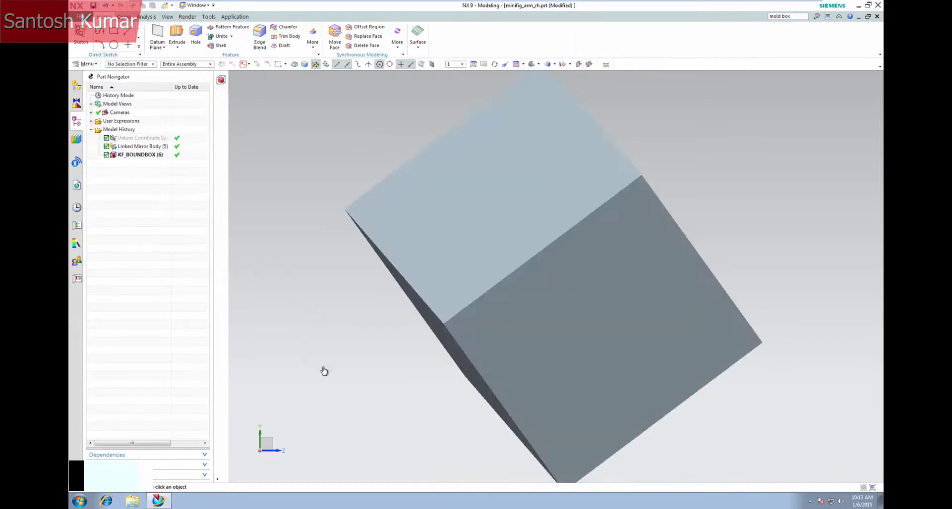
{"action": "mouse_move", "coordinate": [323, 371]}
{"action": "middle_mouse_down"}
{"action": "mouse_move", "coordinate": [327, 388]}
{"action": "mouse_move", "coordinate": [344, 376]}
{"action": "mouse_move", "coordinate": [340, 385]}
{"action": "middle_mouse_up"}
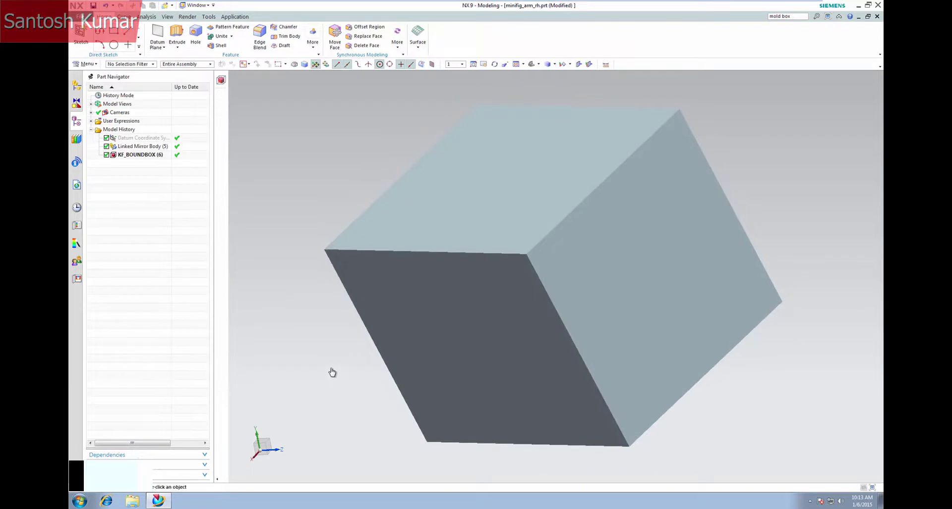
{"action": "key", "text": "ctrl+j"}
{"action": "left_click", "coordinate": [355, 284]}
{"action": "middle_click", "coordinate": [295, 264]}
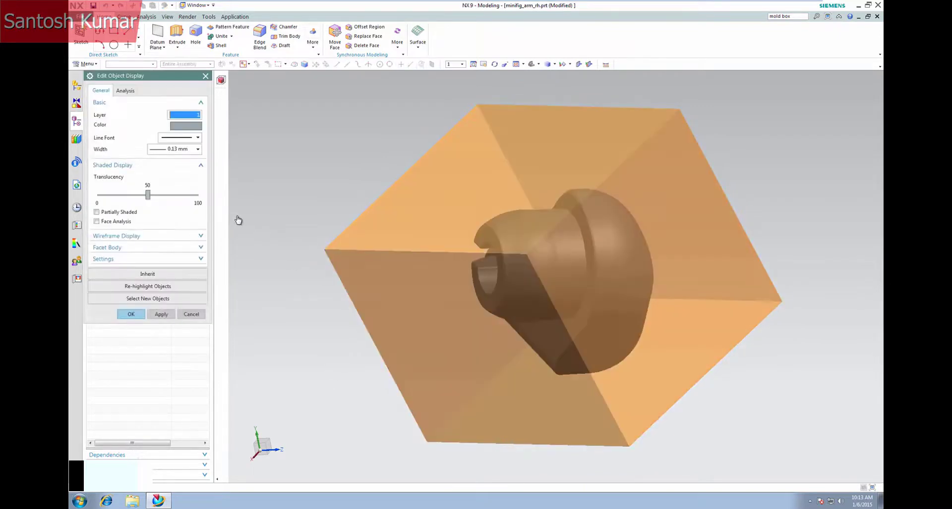
{"action": "left_click_drag", "start_coordinate": [147, 199], "coordinate": [183, 196]}
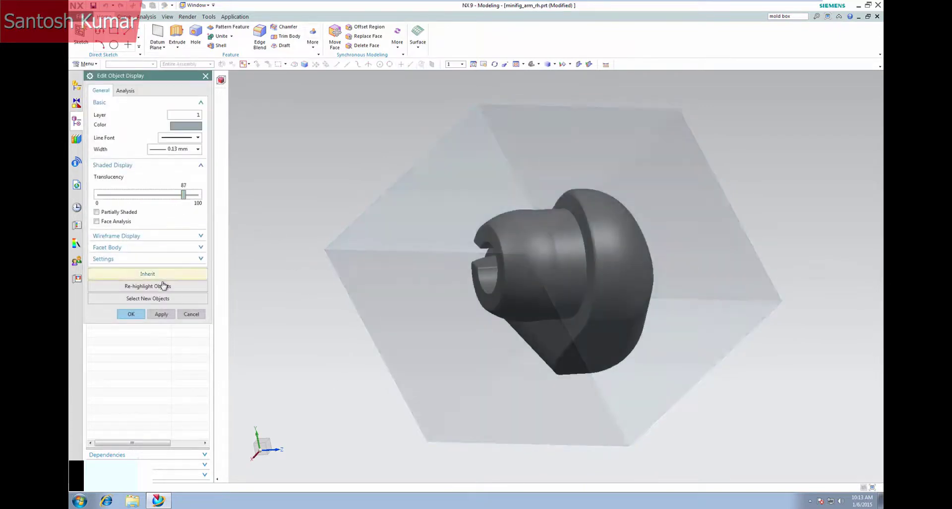
{"action": "left_click", "coordinate": [131, 314]}
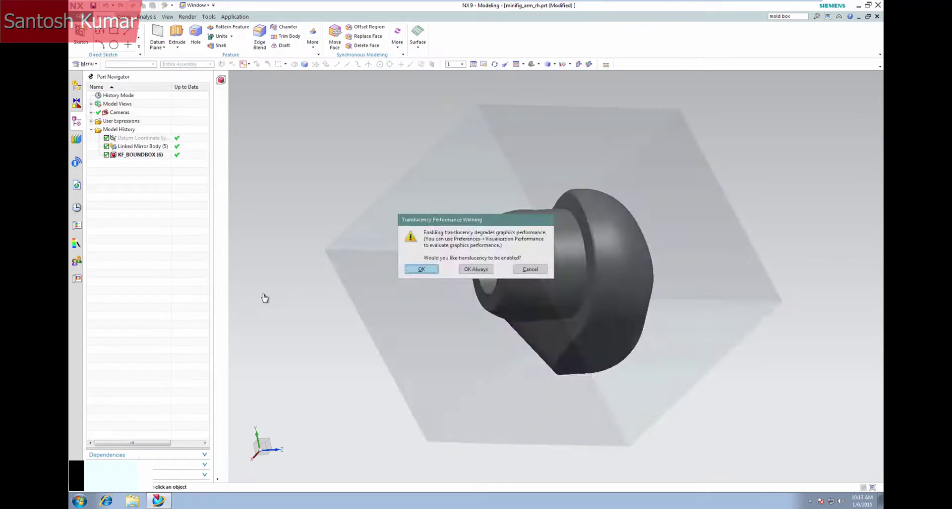
{"action": "left_click", "coordinate": [468, 270]}
{"action": "mouse_move", "coordinate": [304, 337]}
{"action": "middle_mouse_down"}
{"action": "mouse_move", "coordinate": [333, 301]}
{"action": "mouse_move", "coordinate": [484, 281]}
{"action": "mouse_move", "coordinate": [471, 279]}
{"action": "mouse_move", "coordinate": [504, 295]}
{"action": "mouse_move", "coordinate": [475, 289]}
{"action": "middle_mouse_up"}
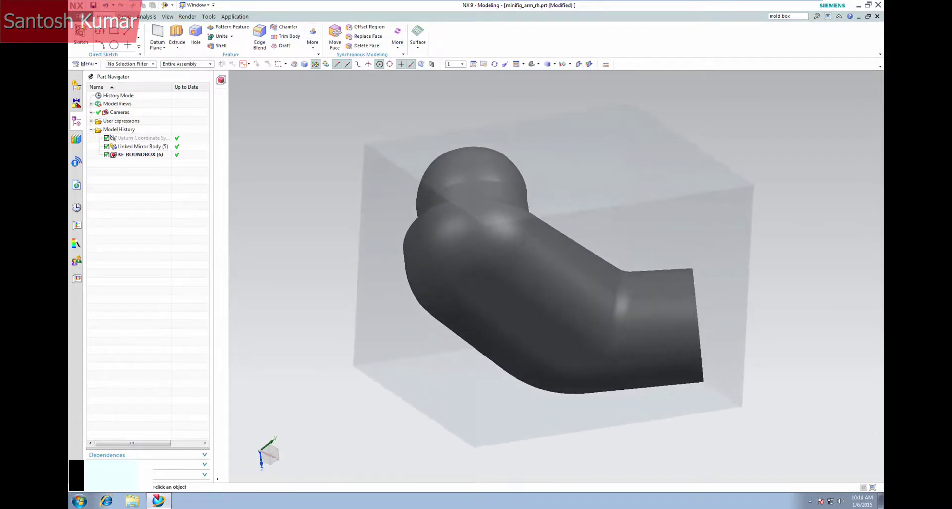
Switch to the Gateway application from File > All Applications
{"action": "left_click", "coordinate": [82, 17]}
{"action": "mouse_move", "coordinate": [181, 183]}
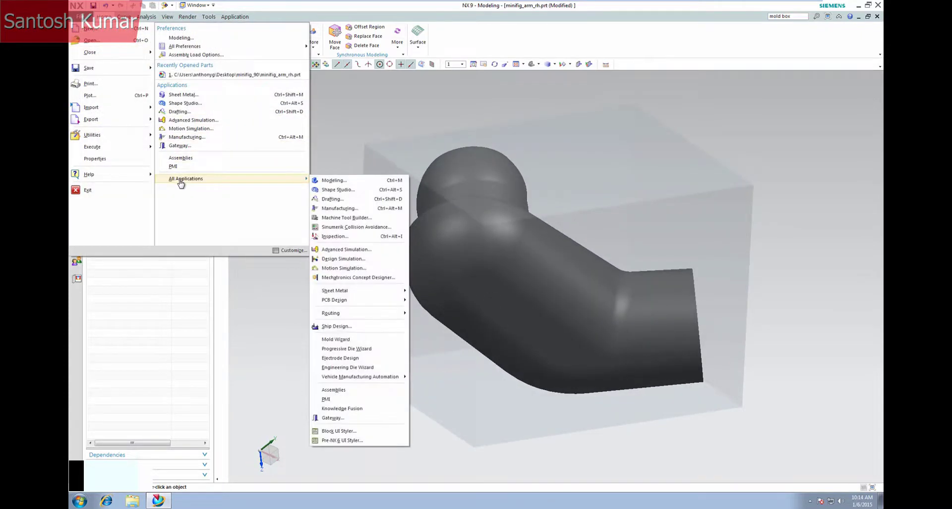
{"action": "left_click", "coordinate": [331, 418]}
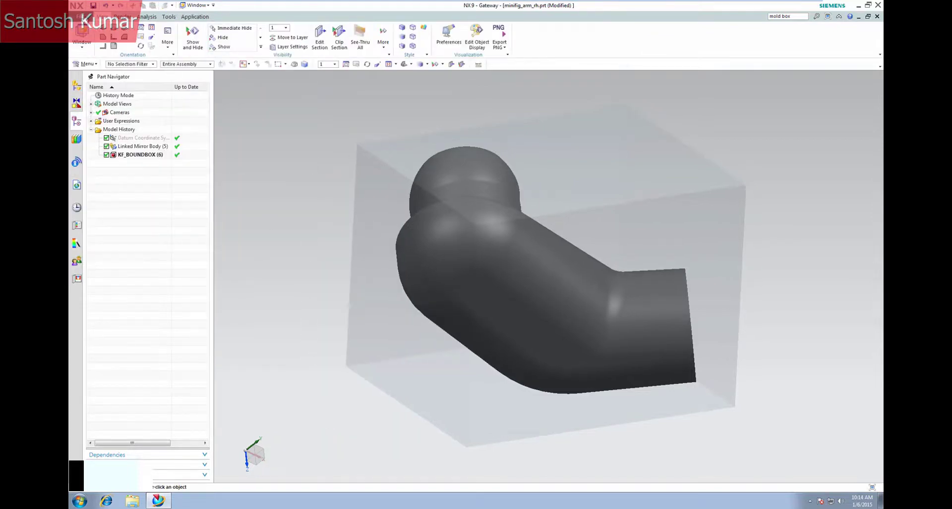
Open File > Utilities > Select Bundles and view the NX10101 NX Mach Design bundle
{"action": "left_click", "coordinate": [82, 16]}
{"action": "mouse_move", "coordinate": [117, 134]}
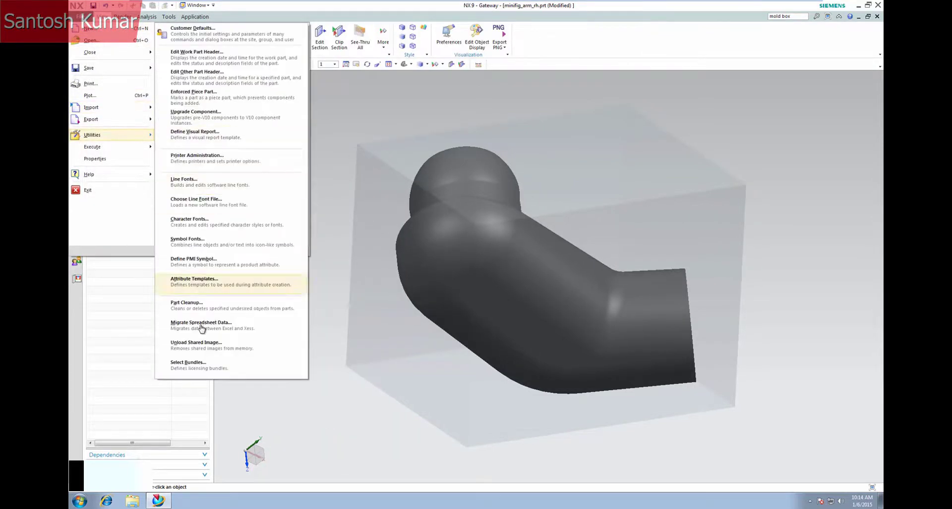
{"action": "left_click", "coordinate": [188, 366]}
{"action": "left_click", "coordinate": [187, 98]}
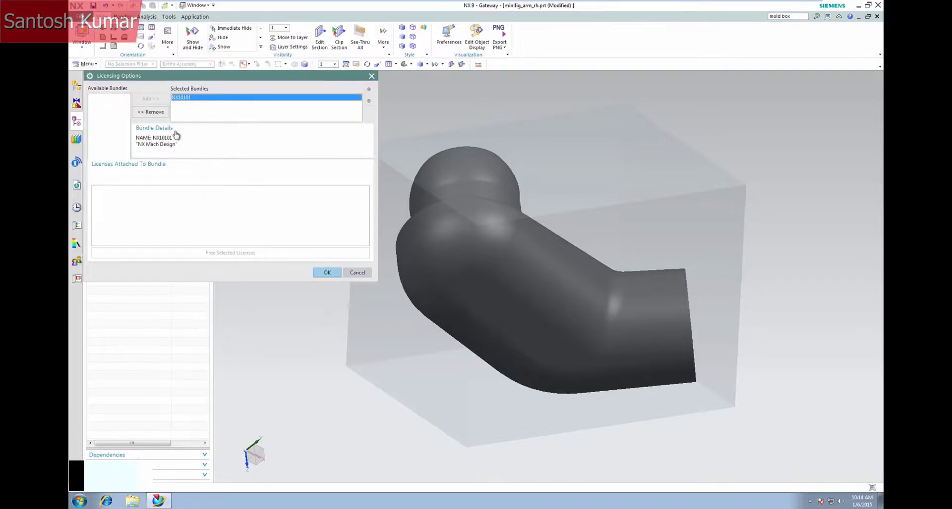